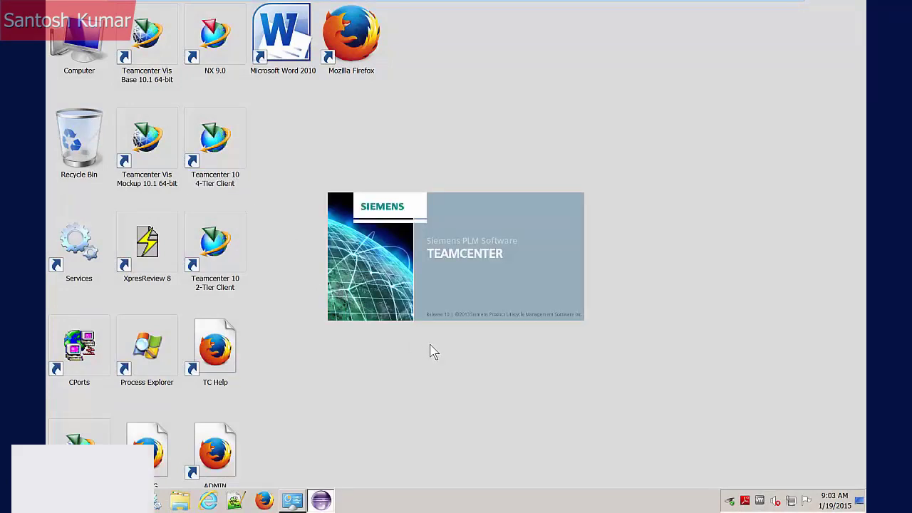
pyautogui.click(482, 249)
pyautogui.write('rs00')
pyautogui.click(555, 312)
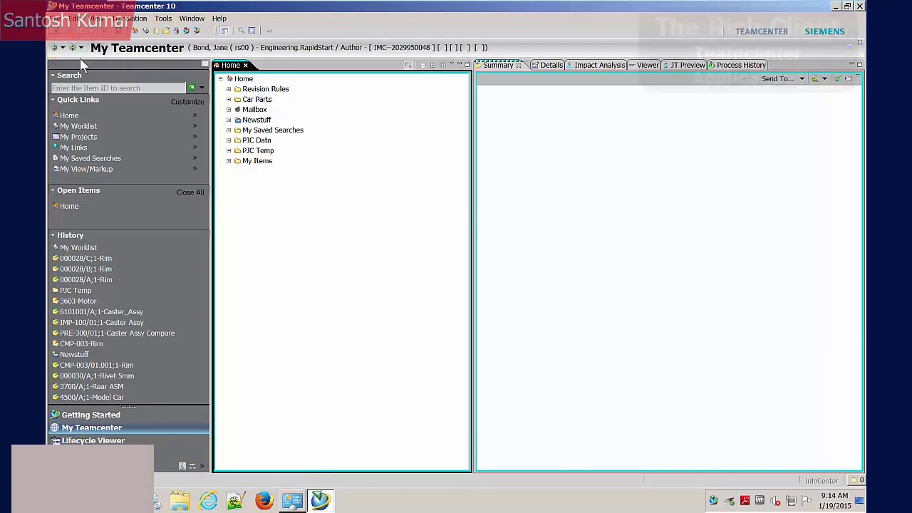
# Step: View Caster_Assy in Structure Manager, Relation Browser and Lifecycle Viewer, then go back
pyautogui.click(73, 48)
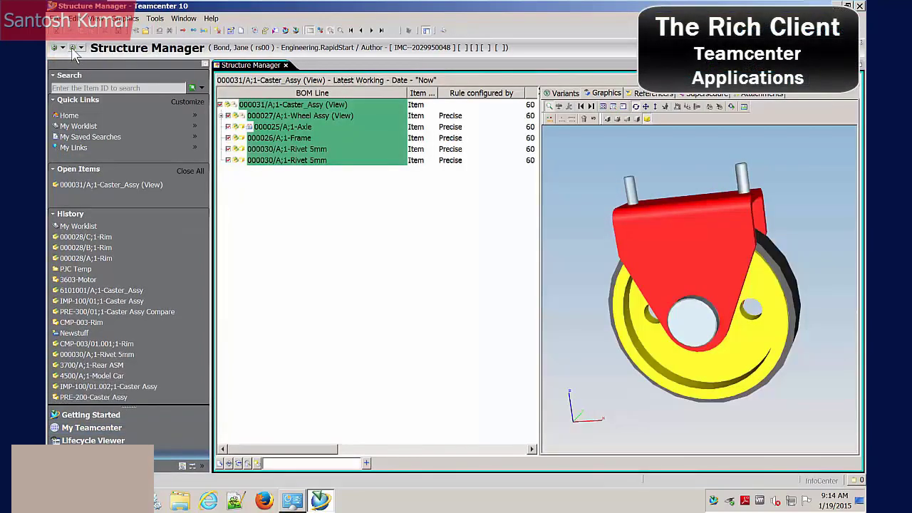
pyautogui.click(72, 48)
pyautogui.click(72, 50)
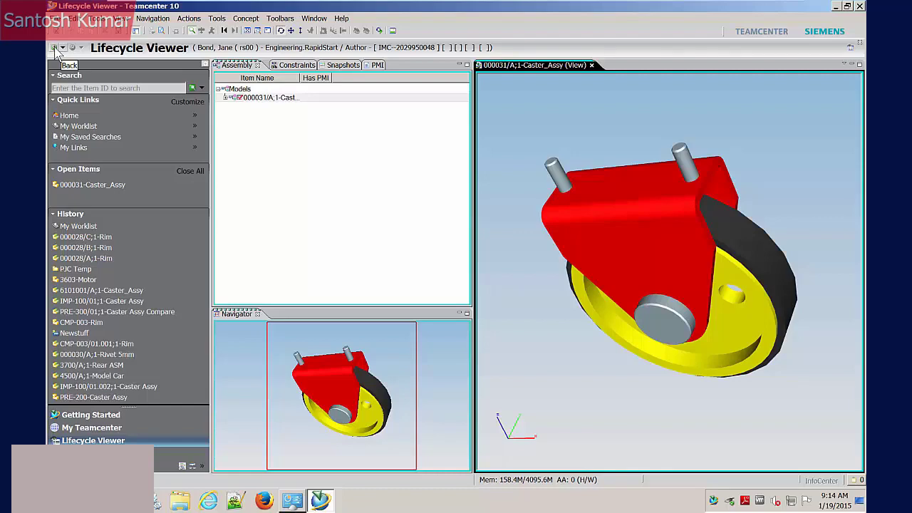
pyautogui.click(55, 50)
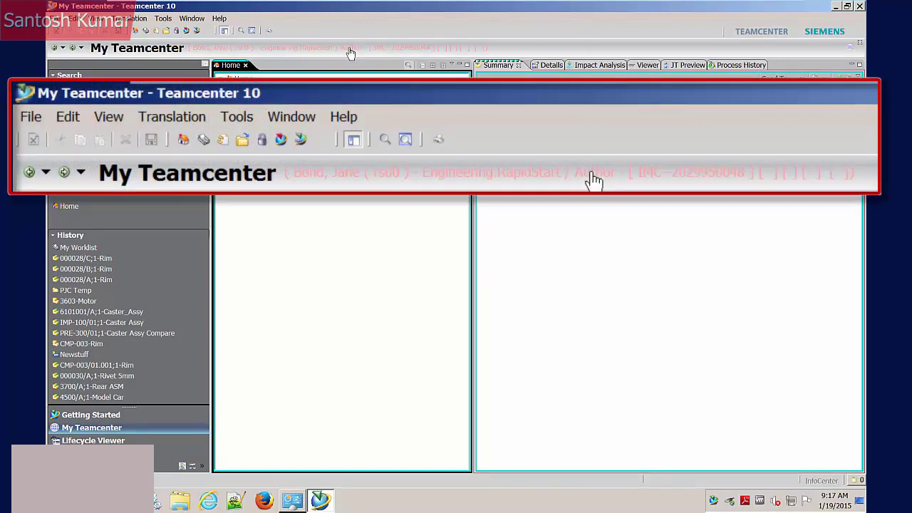
pyautogui.click(349, 55)
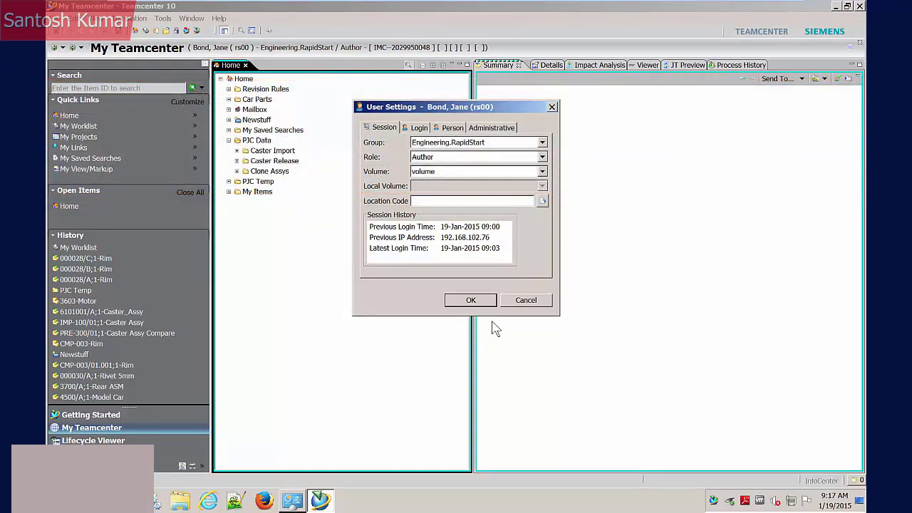
pyautogui.click(511, 302)
# Step: Expand Caster Release and compare rim revisions 000028/B and 000028/C, ending on C
pyautogui.click(237, 161)
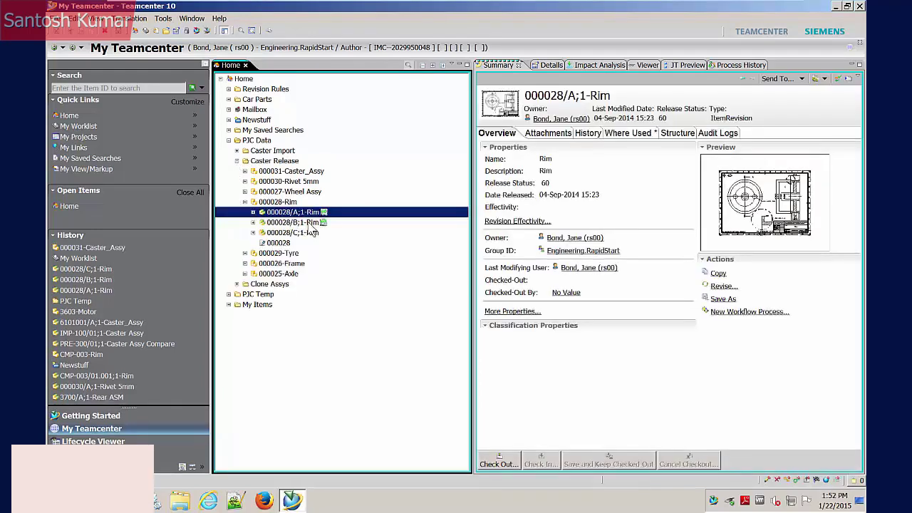
pyautogui.click(309, 223)
pyautogui.click(310, 235)
pyautogui.click(308, 224)
pyautogui.click(307, 235)
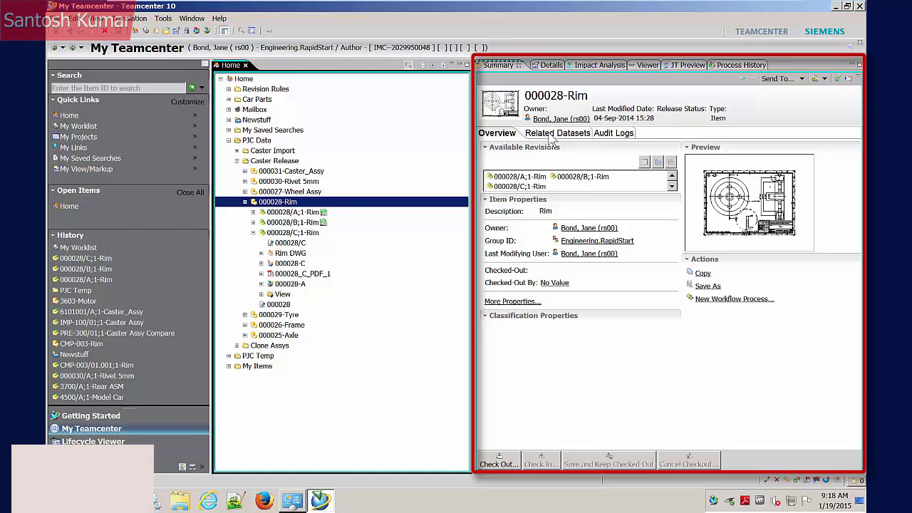
# Step: Show the rim's Details table with a wider Owner column, then its where-used impact analysis
pyautogui.click(547, 65)
pyautogui.moveTo(678, 114); pyautogui.dragTo(693, 114)
pyautogui.click(607, 66)
pyautogui.click(689, 79)
pyautogui.click(663, 99)
# Step: Load rim model 000028-A in the Viewer and measure the hub-hole and outer-rim circles
pyautogui.click(644, 65)
pyautogui.click(298, 284)
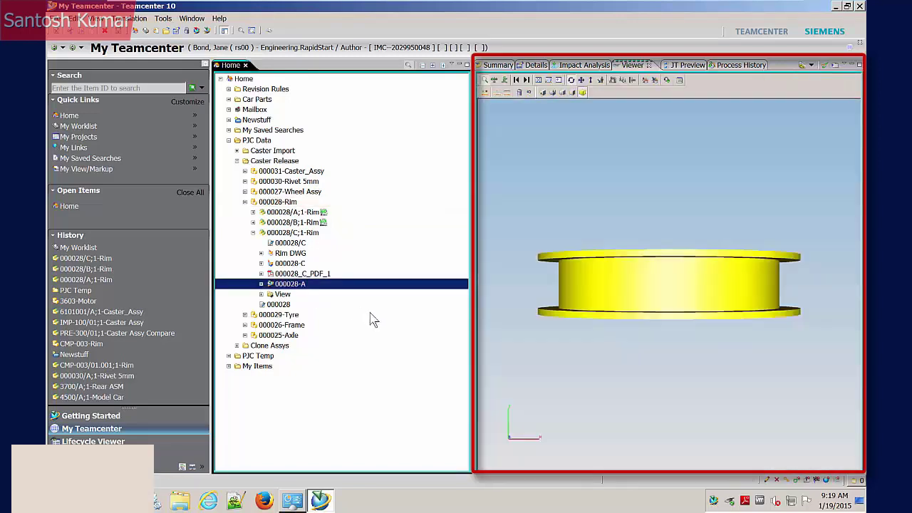
pyautogui.moveTo(631, 336)
pyautogui.mouseDown()
pyautogui.moveTo(536, 236)
pyautogui.moveTo(535, 257)
pyautogui.mouseUp()
pyautogui.click(651, 308)
pyautogui.click(722, 229)
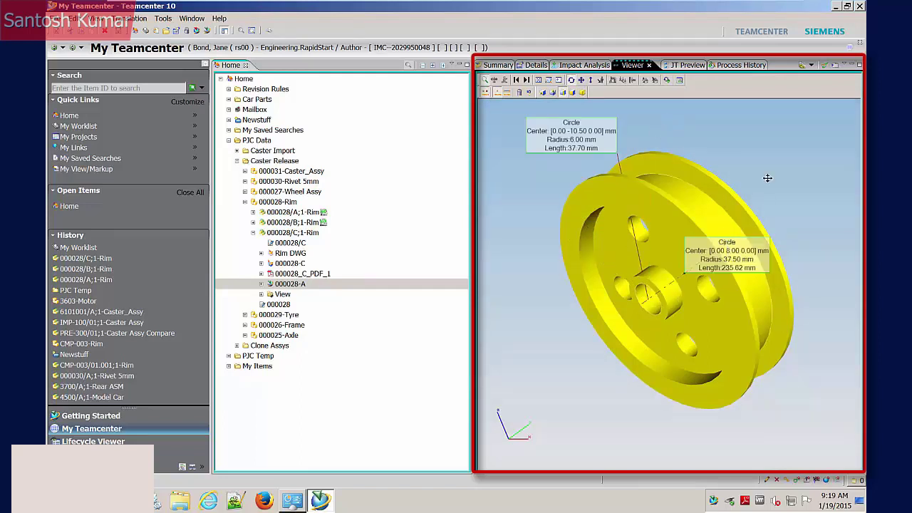
pyautogui.moveTo(767, 177); pyautogui.dragTo(771, 173)
# Step: Hide the axis line, turn the wheel to its side, and move the 20.00 mm label above it
pyautogui.click(507, 93)
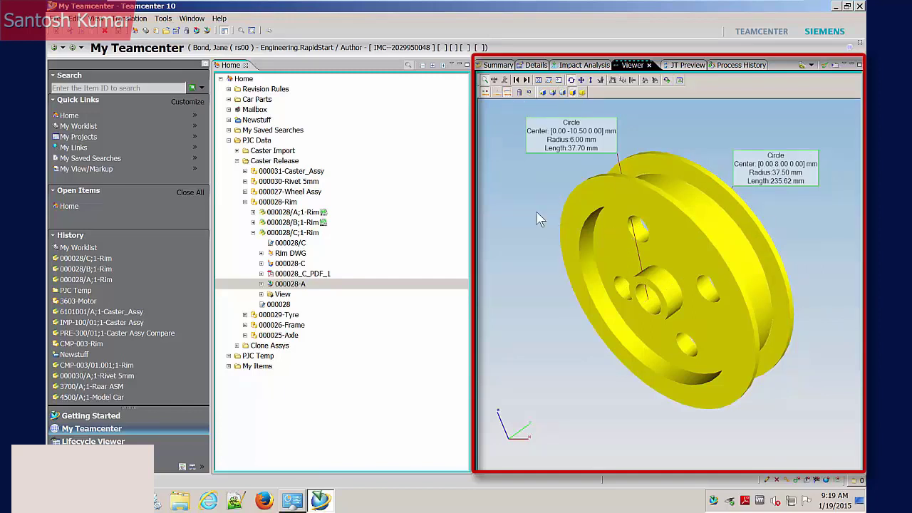
pyautogui.moveTo(625, 195)
pyautogui.mouseDown()
pyautogui.moveTo(666, 262)
pyautogui.moveTo(670, 307)
pyautogui.mouseUp()
pyautogui.moveTo(570, 356)
pyautogui.mouseDown()
pyautogui.moveTo(485, 331)
pyautogui.moveTo(599, 352)
pyautogui.mouseUp()
pyautogui.moveTo(687, 182); pyautogui.dragTo(634, 120)
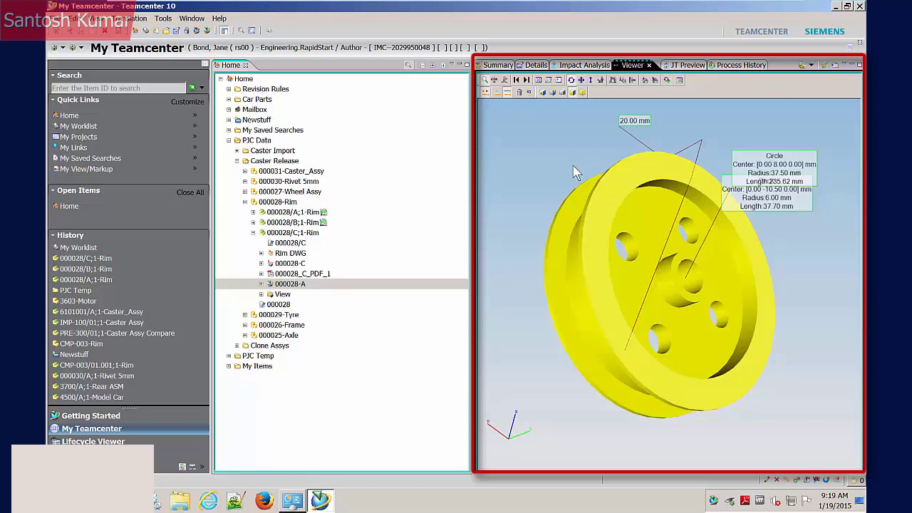